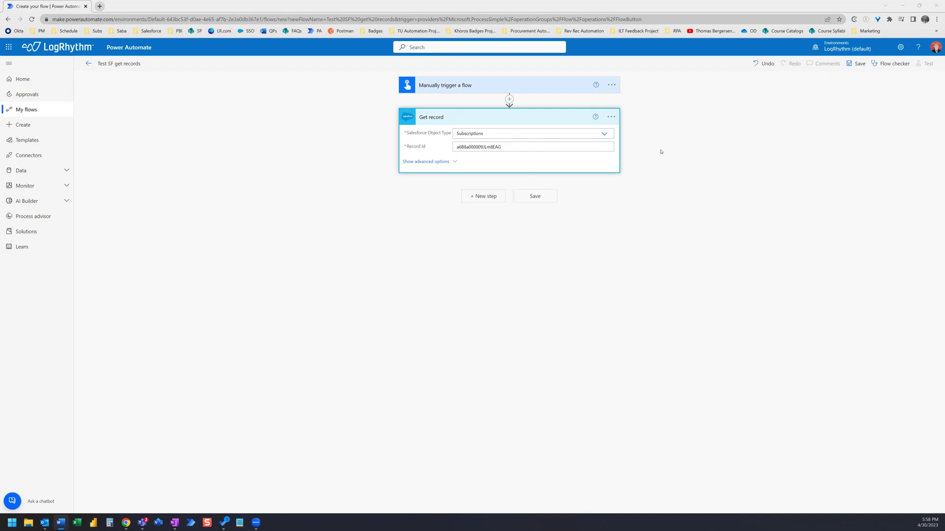
Select the Subscriptions record ID entered in the first Get record step.
{"action": "double_click", "coordinate": [487, 146]}
Add another Salesforce Get record action below the first, found by searching 'get record salesforc'.
{"action": "left_click", "coordinate": [477, 204]}
{"action": "type", "text": "get"}
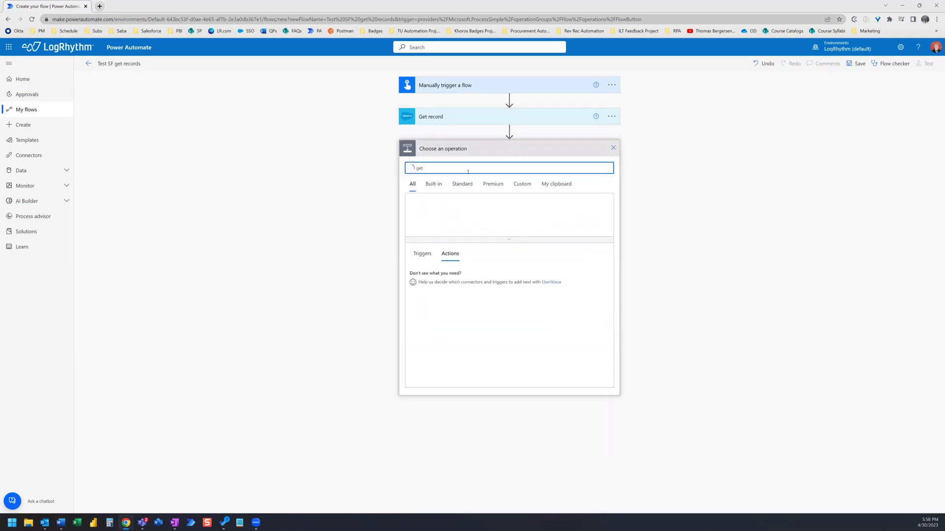
{"action": "type", "text": " record salesforce"}
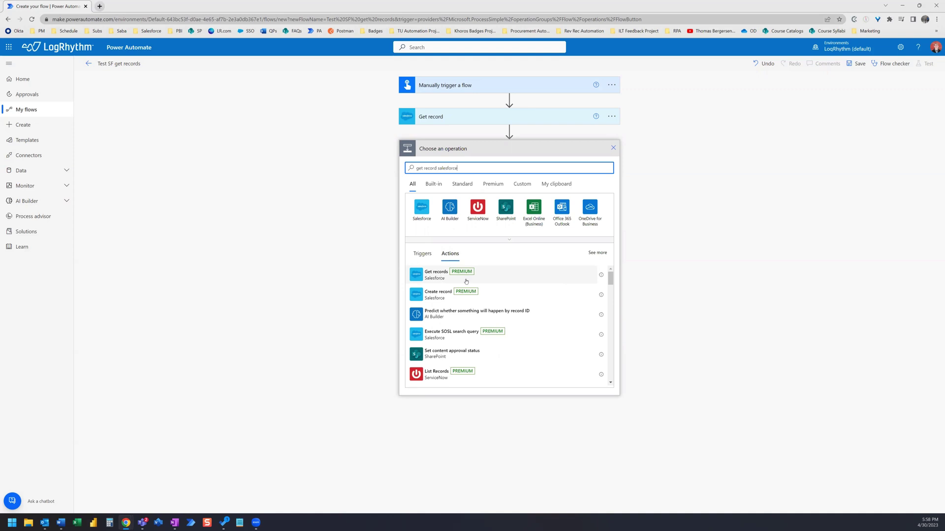
{"action": "left_click", "coordinate": [420, 209]}
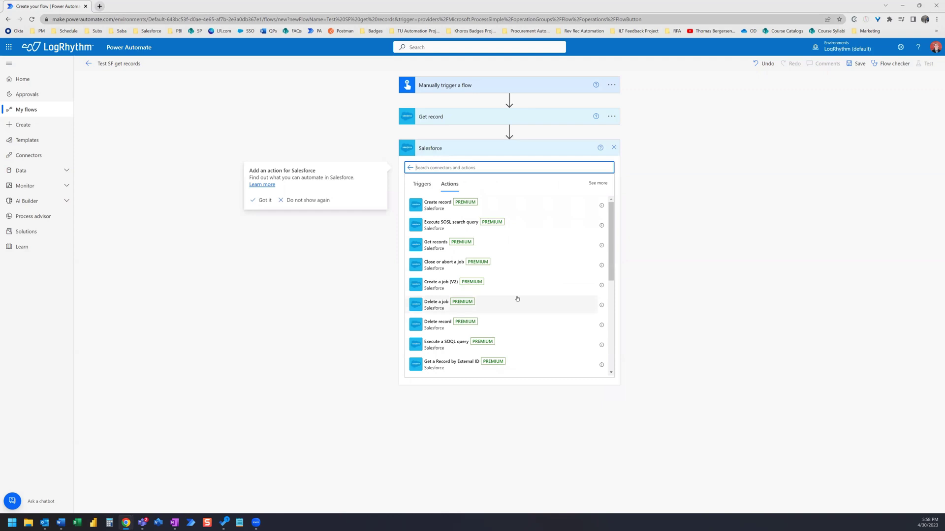
{"action": "scroll", "coordinate": [517, 298], "scroll_direction": "down", "scroll_amount": 4}
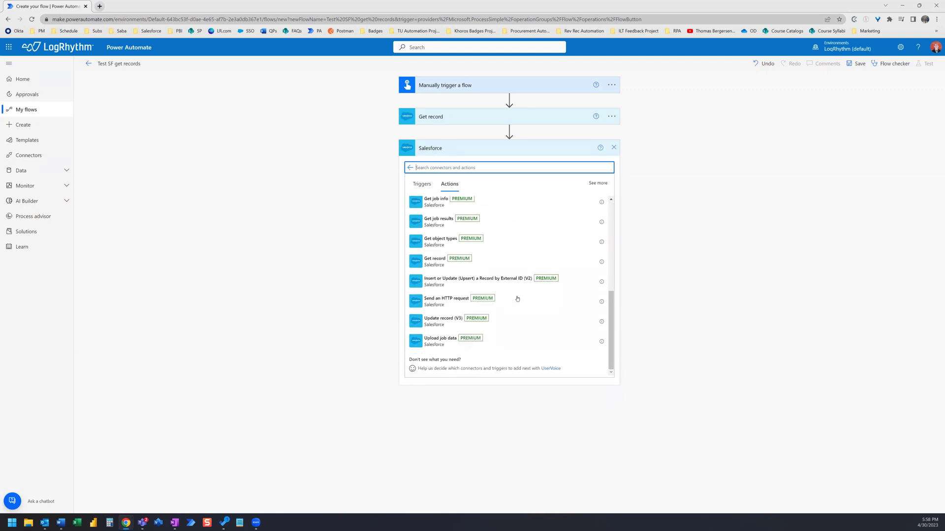
{"action": "left_click", "coordinate": [436, 260]}
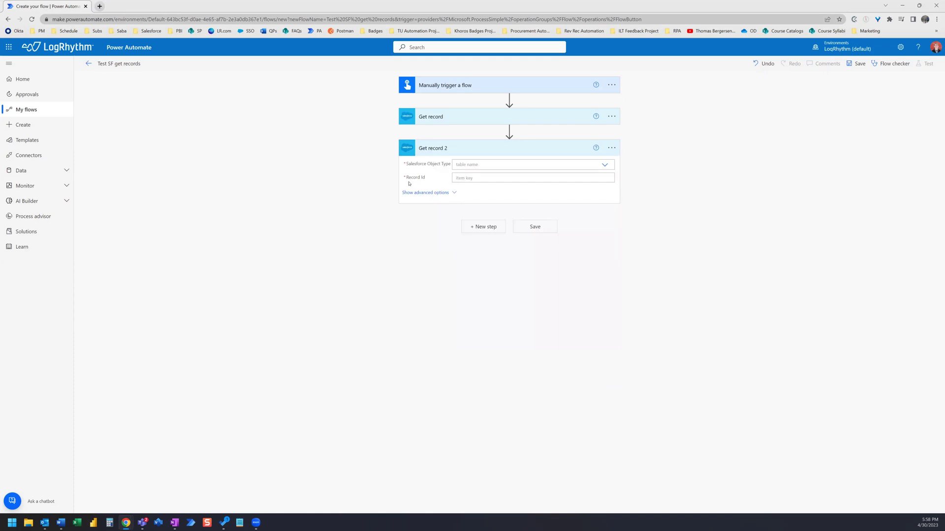
Set Get record 2's Salesforce Object Type to Accounts and move into its Record Id field.
{"action": "left_click", "coordinate": [474, 164]}
{"action": "type", "text": "account"}
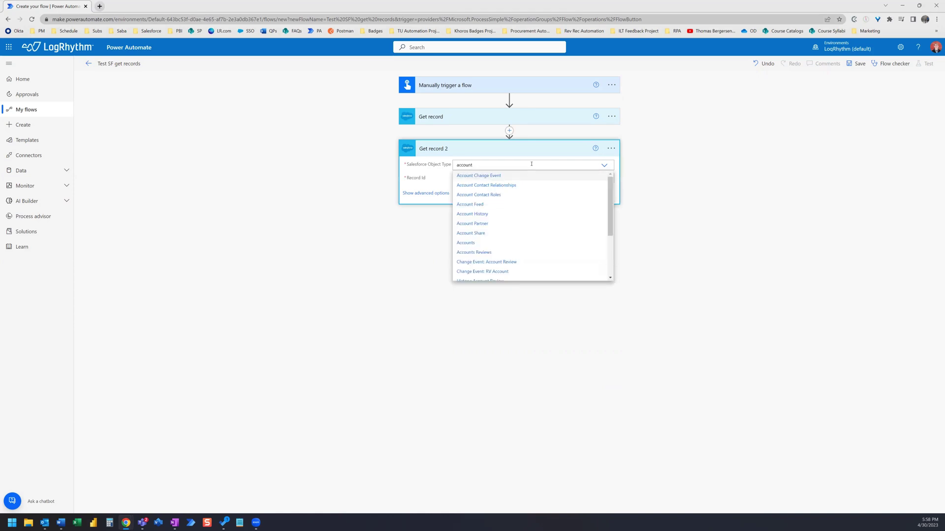
{"action": "left_click", "coordinate": [466, 243]}
{"action": "left_click", "coordinate": [463, 120]}
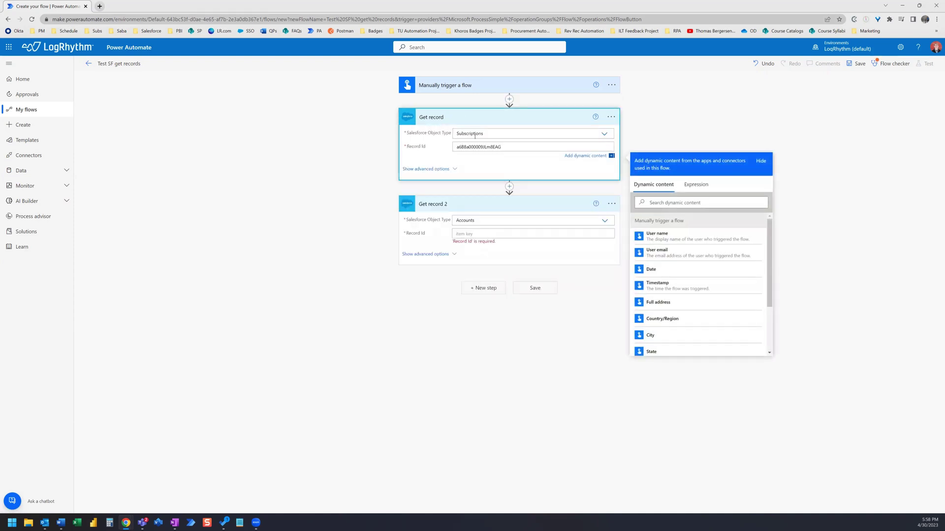
{"action": "left_click", "coordinate": [477, 233]}
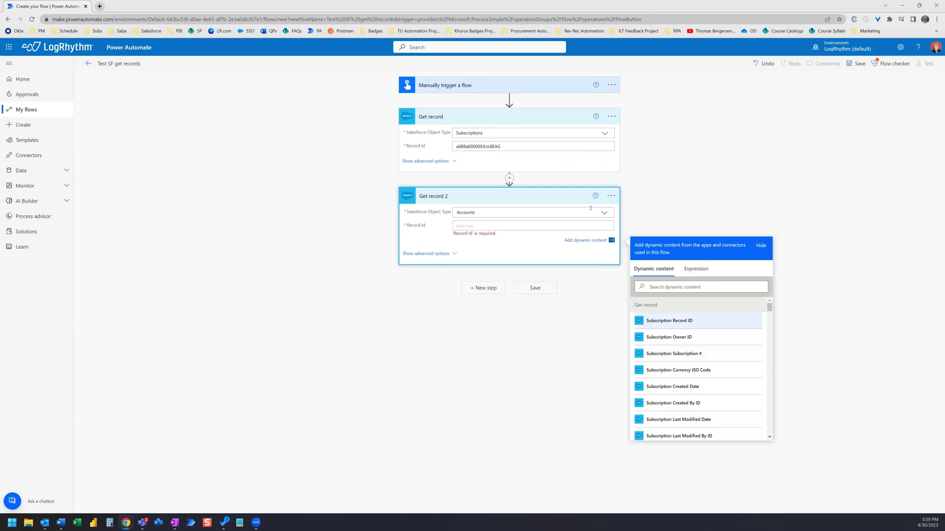
Rename the first Get record step to 'Get record: Subscriptions'.
{"action": "left_click", "coordinate": [614, 117]}
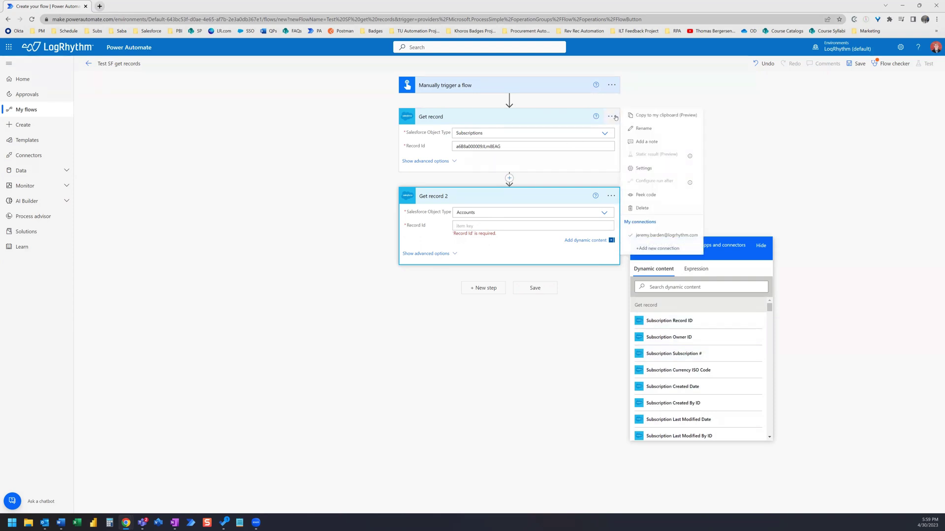
{"action": "left_click", "coordinate": [643, 128]}
{"action": "left_click", "coordinate": [482, 118]}
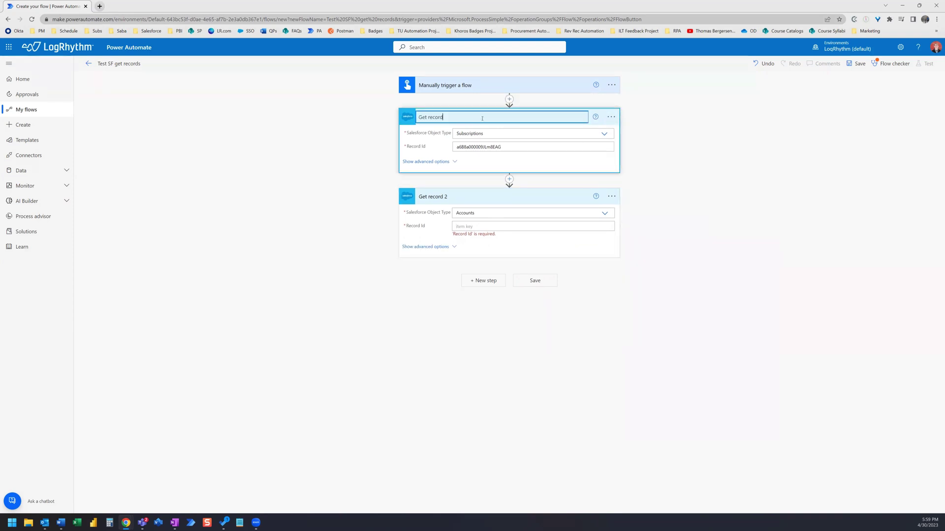
{"action": "type", "text": ": Subscriptions"}
{"action": "key", "text": "Return"}
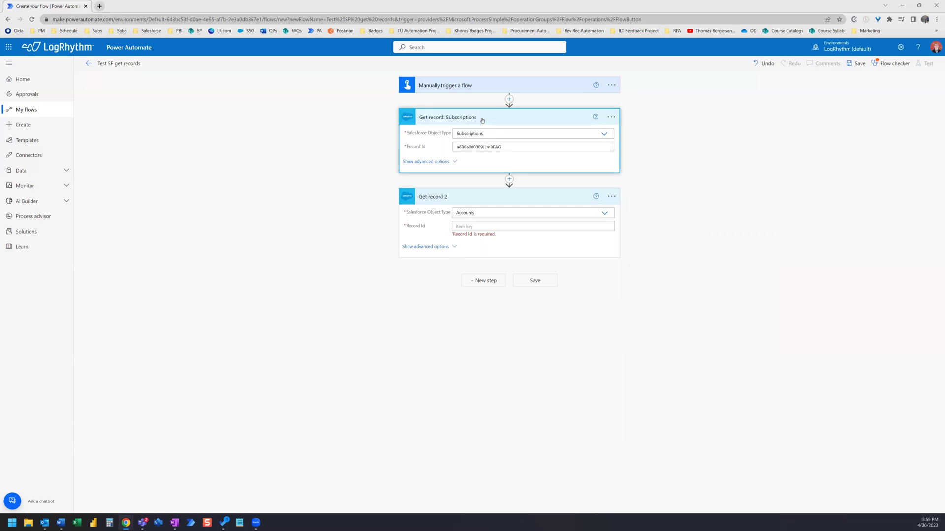
{"action": "left_click", "coordinate": [490, 227]}
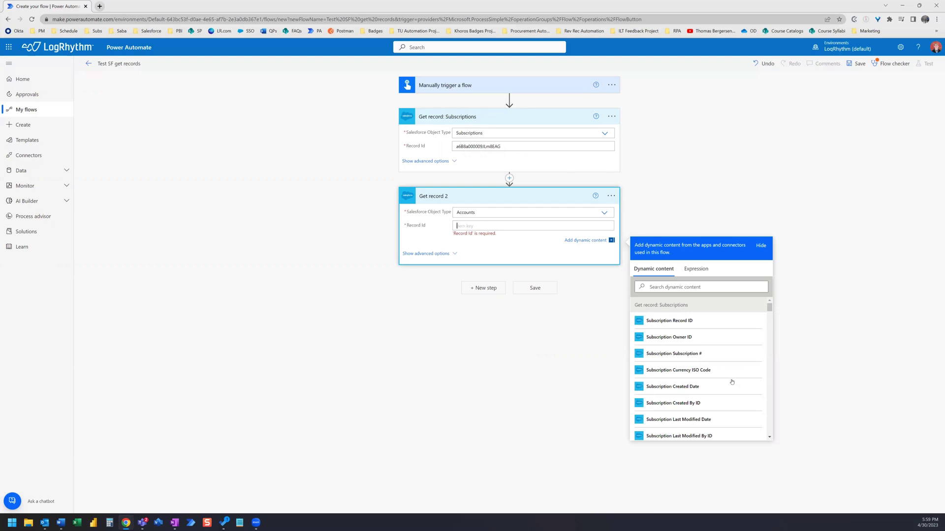
Fill the Accounts step's Record Id with the Subscription Account dynamic value.
{"action": "left_click", "coordinate": [678, 285]}
{"action": "type", "text": "account"}
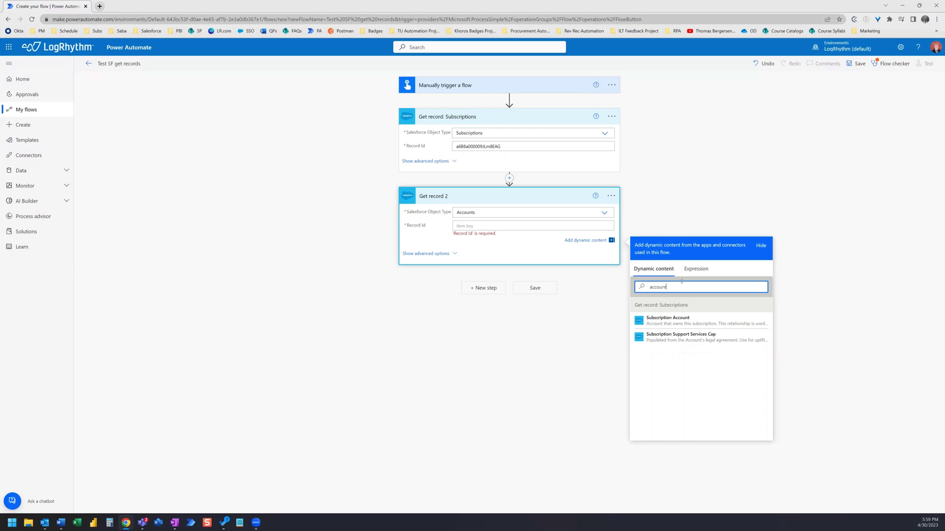
{"action": "left_click", "coordinate": [684, 318]}
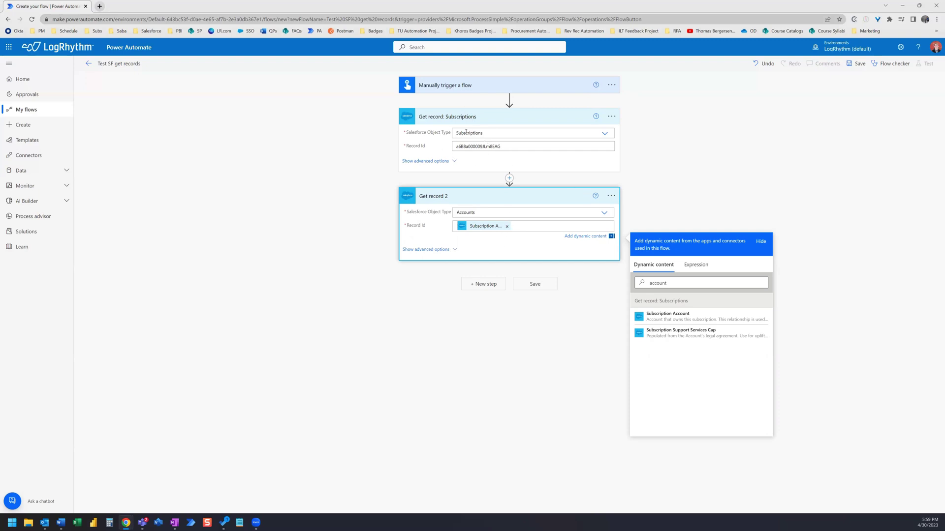
Rename the second step to 'Get record: Account'.
{"action": "left_click", "coordinate": [611, 196]}
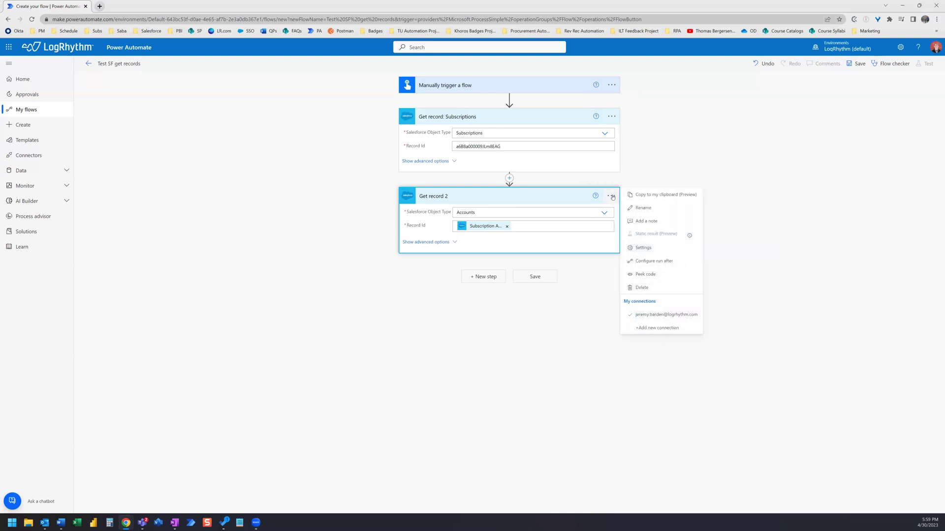
{"action": "left_click", "coordinate": [651, 209]}
{"action": "left_click", "coordinate": [497, 199]}
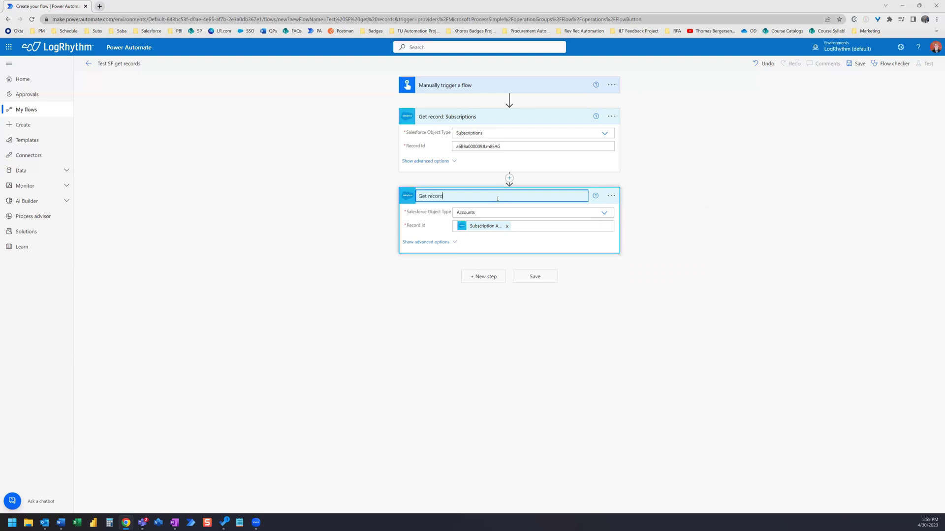
{"action": "type", "text": ": Account"}
{"action": "key", "text": "Return"}
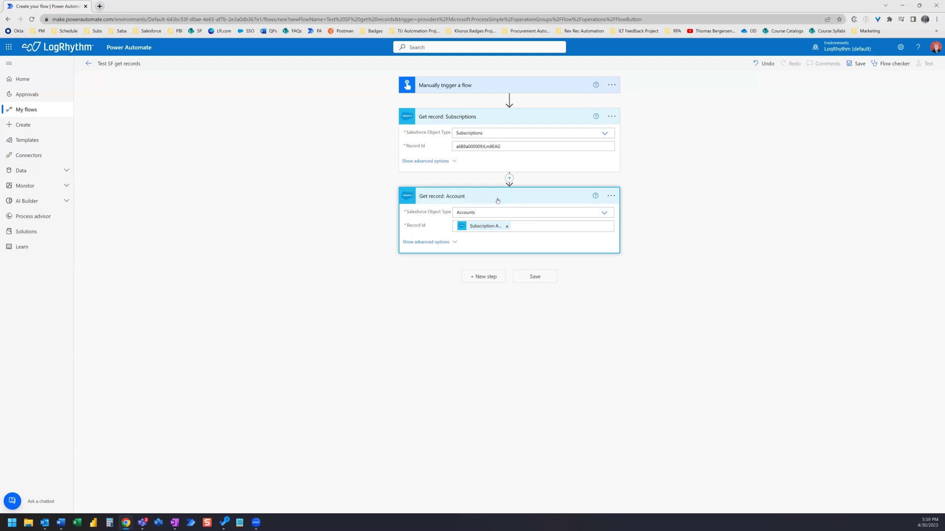
Add a third Salesforce Get record step below Get record: Account.
{"action": "left_click", "coordinate": [489, 279]}
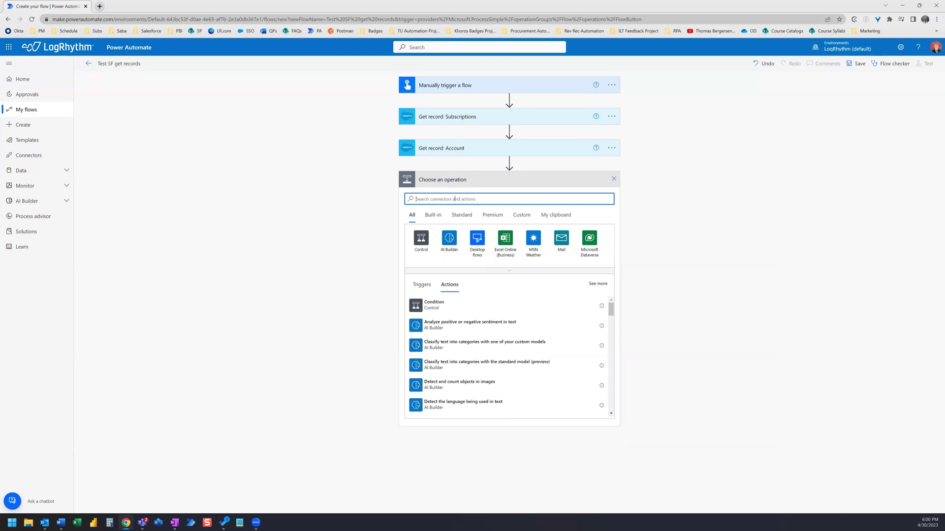
{"action": "type", "text": "salesforce"}
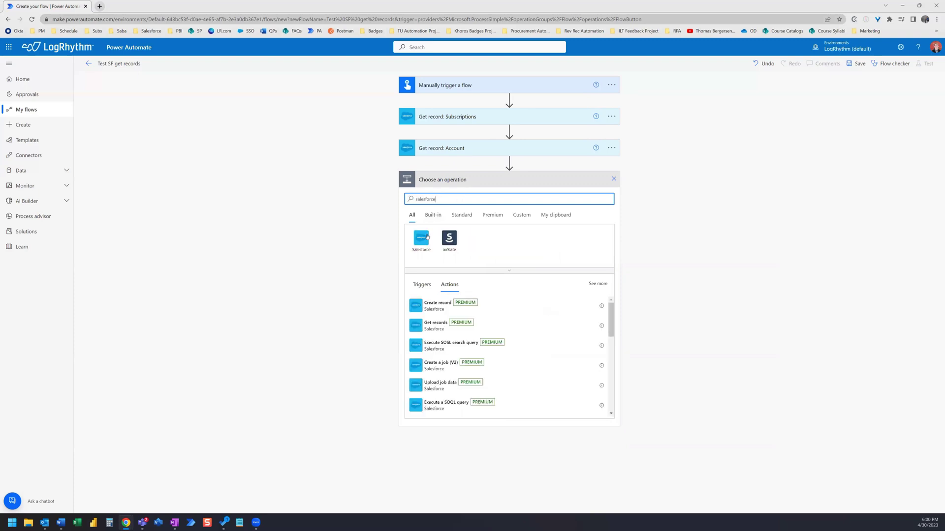
{"action": "left_click", "coordinate": [427, 238]}
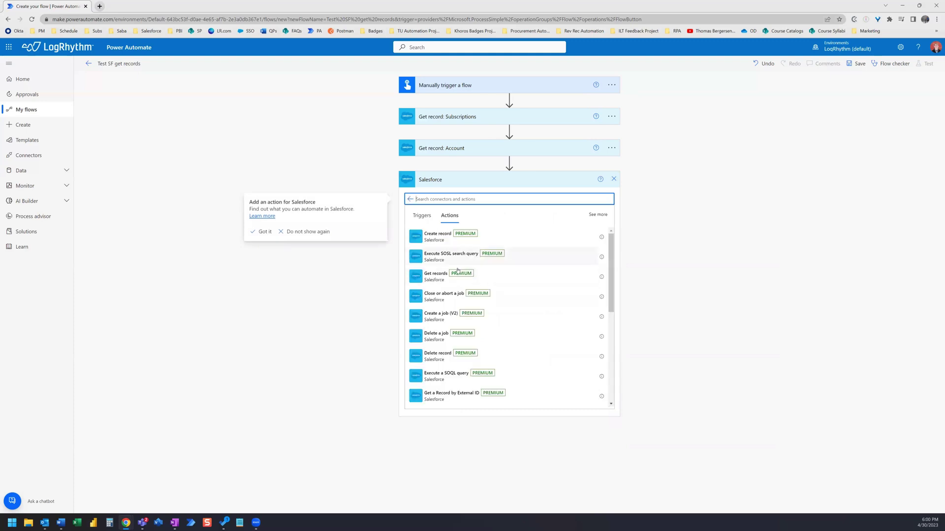
{"action": "left_click", "coordinate": [438, 294]}
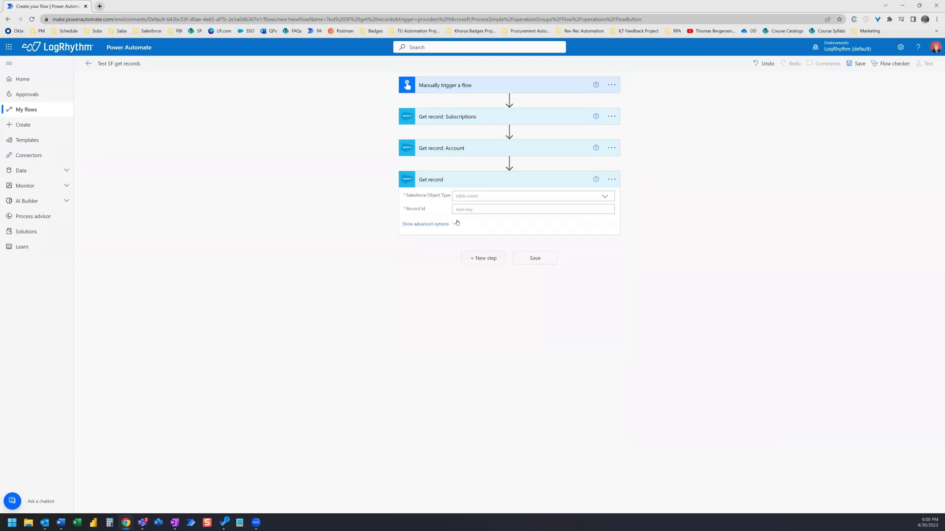
Set the new step's Salesforce Object Type to Users.
{"action": "left_click", "coordinate": [487, 196]}
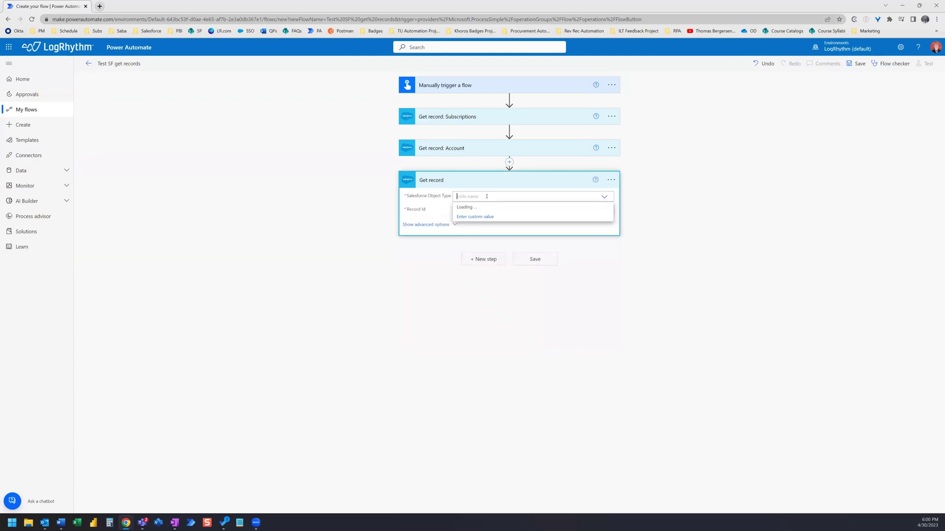
{"action": "type", "text": "user"}
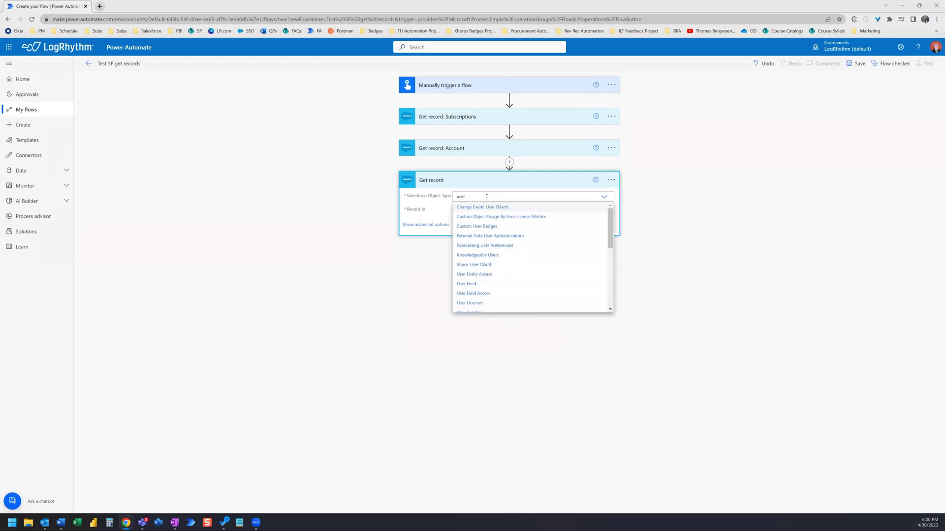
{"action": "scroll", "coordinate": [488, 255], "scroll_direction": "down", "scroll_amount": 2}
{"action": "type", "text": "s"}
{"action": "scroll", "coordinate": [485, 269], "scroll_direction": "down", "scroll_amount": 4}
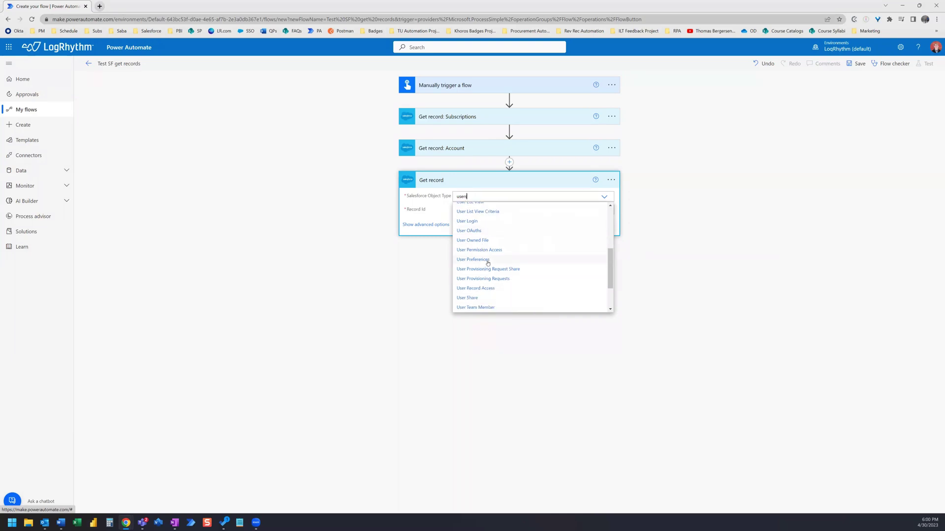
{"action": "left_click", "coordinate": [472, 217]}
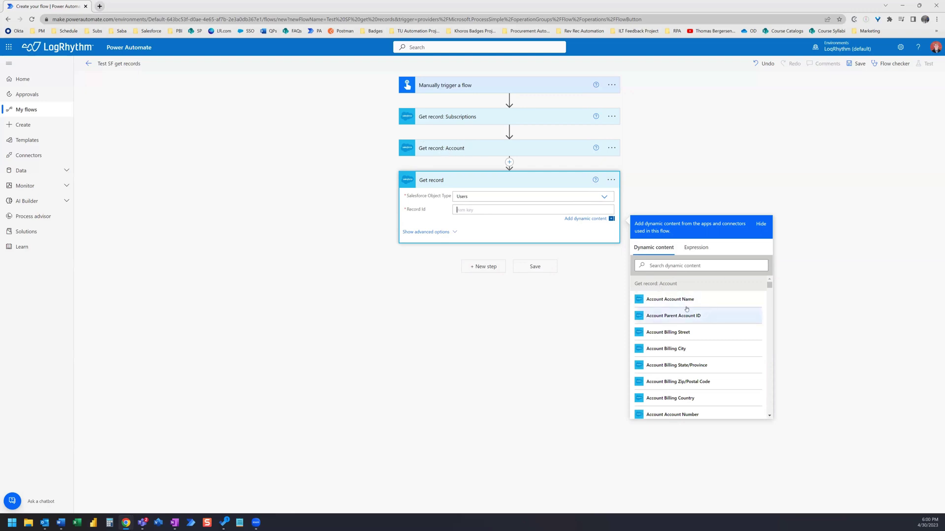
Fill its Record Id with the Account Account Owner dynamic value.
{"action": "left_click", "coordinate": [673, 266]}
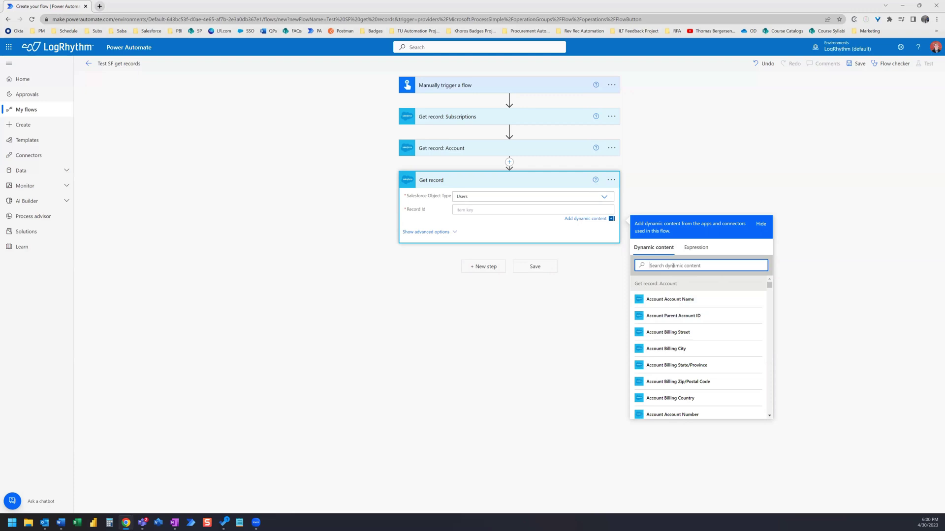
{"action": "type", "text": "account owner"}
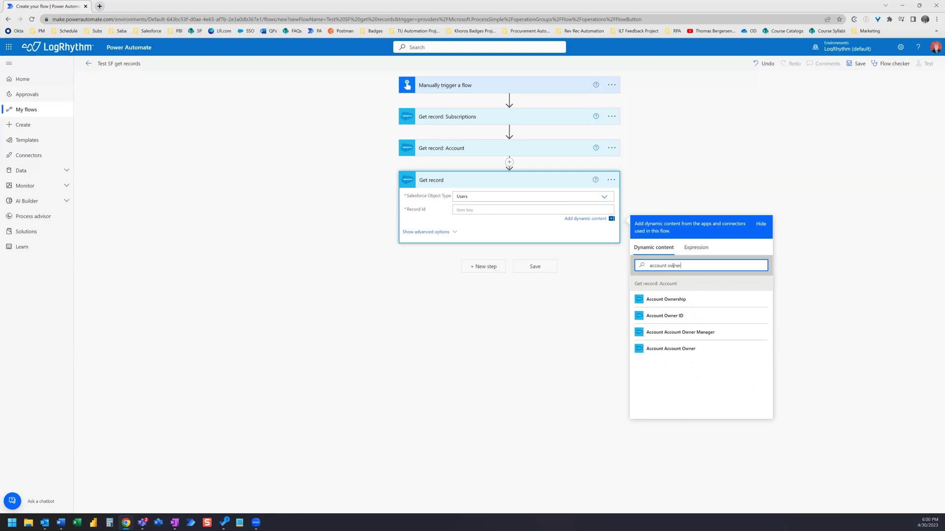
{"action": "left_click", "coordinate": [703, 350]}
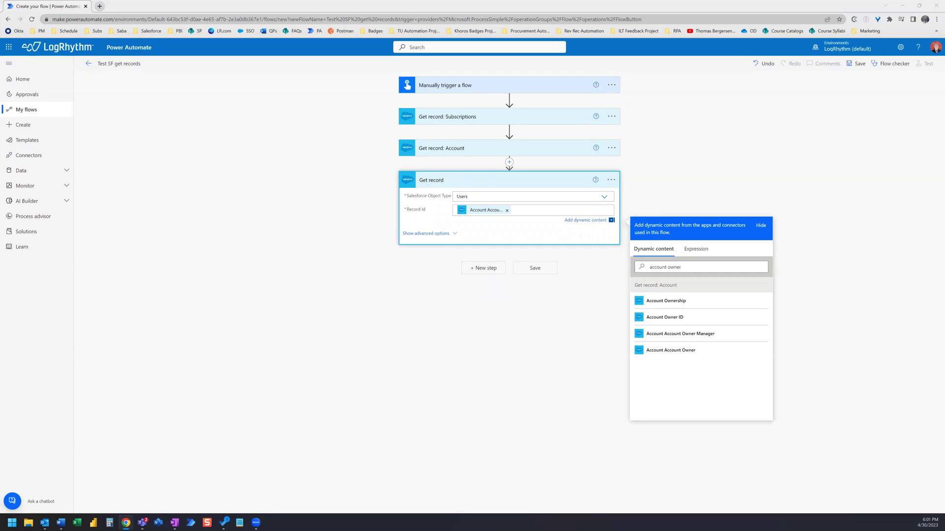
Retitle the third step 'Get record: Account Owner User' and collapse its card.
{"action": "left_click", "coordinate": [611, 181]}
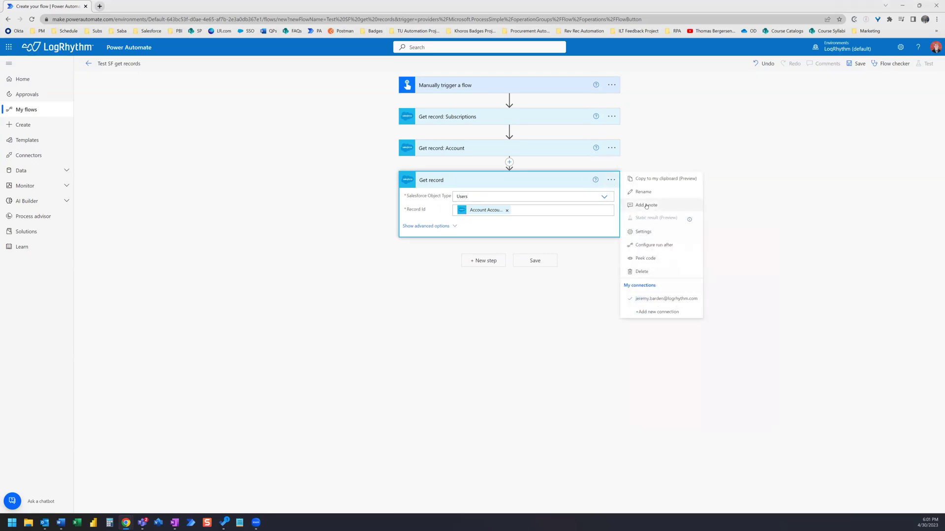
{"action": "left_click", "coordinate": [641, 192]}
{"action": "left_click", "coordinate": [471, 182]}
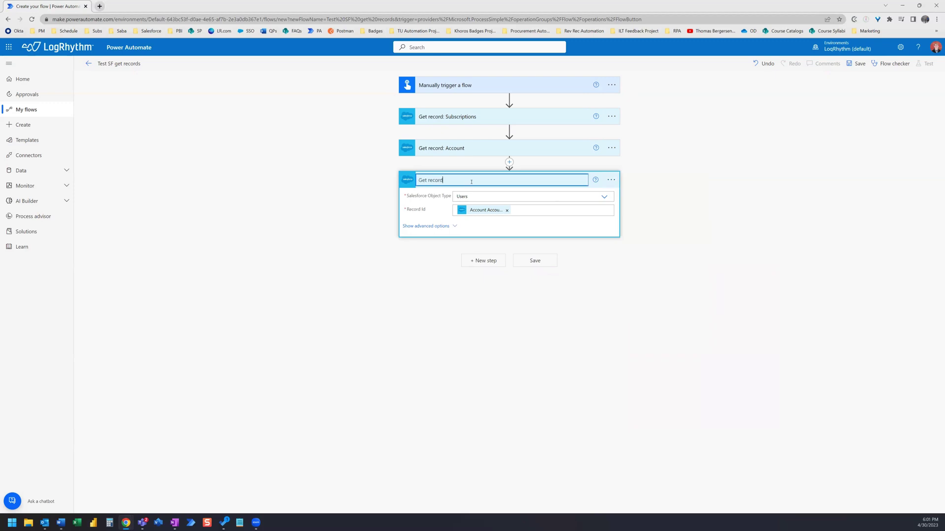
{"action": "type", "text": ": Account Owner User"}
{"action": "key", "text": "Return"}
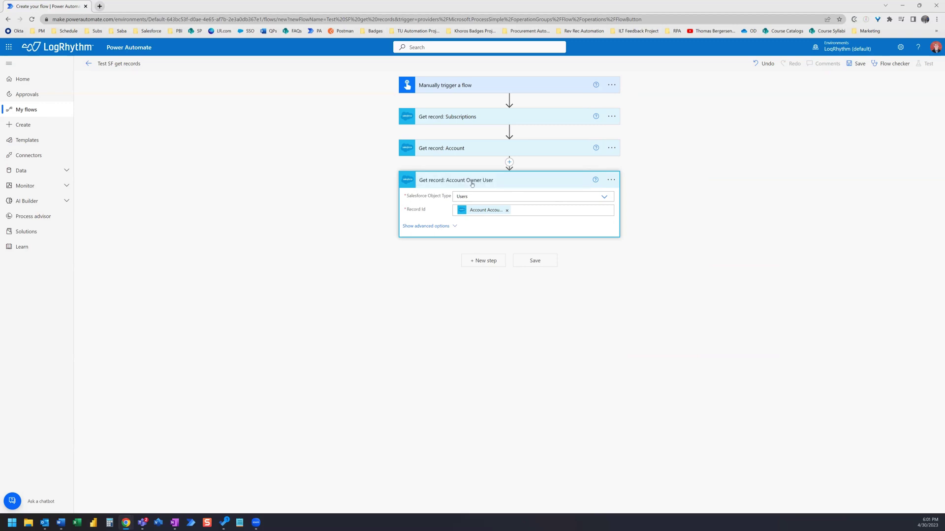
{"action": "left_click", "coordinate": [566, 180]}
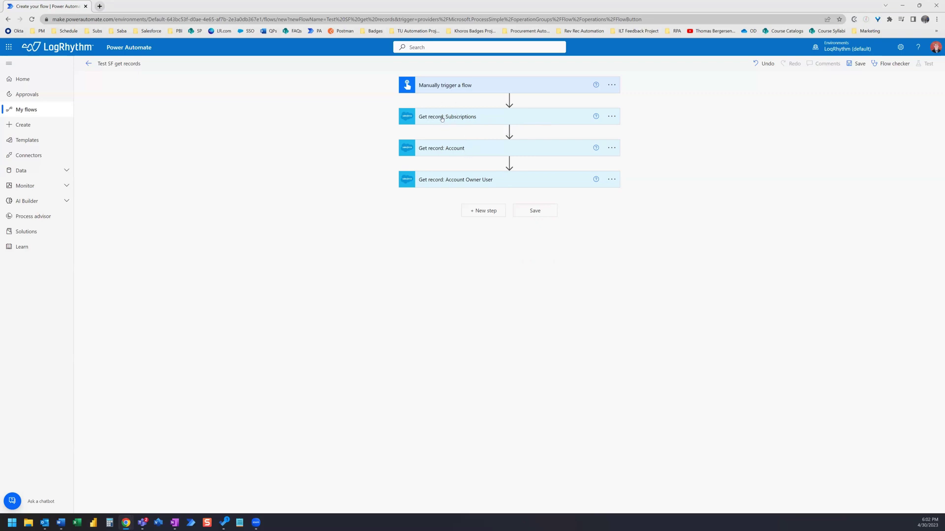
Expand all three Get record cards to check their object types and Record Ids.
{"action": "left_click", "coordinate": [474, 124]}
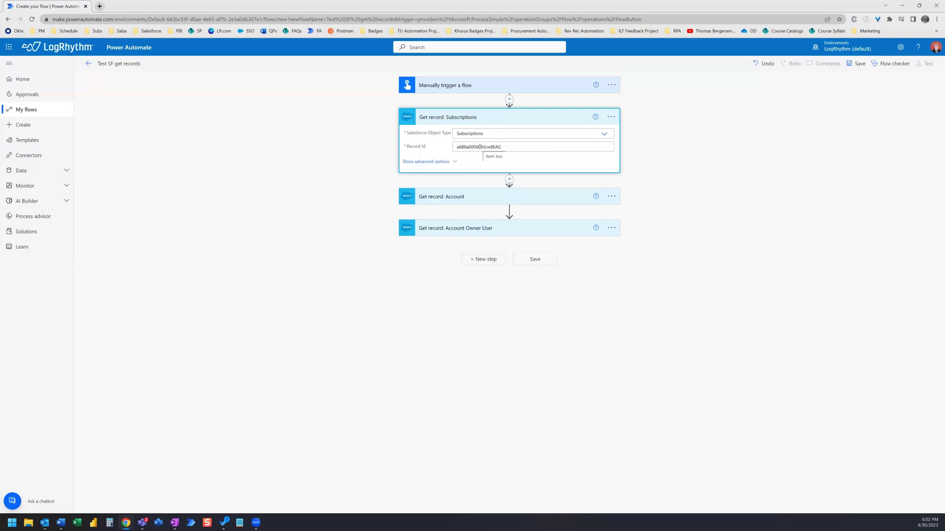
{"action": "left_click", "coordinate": [476, 201]}
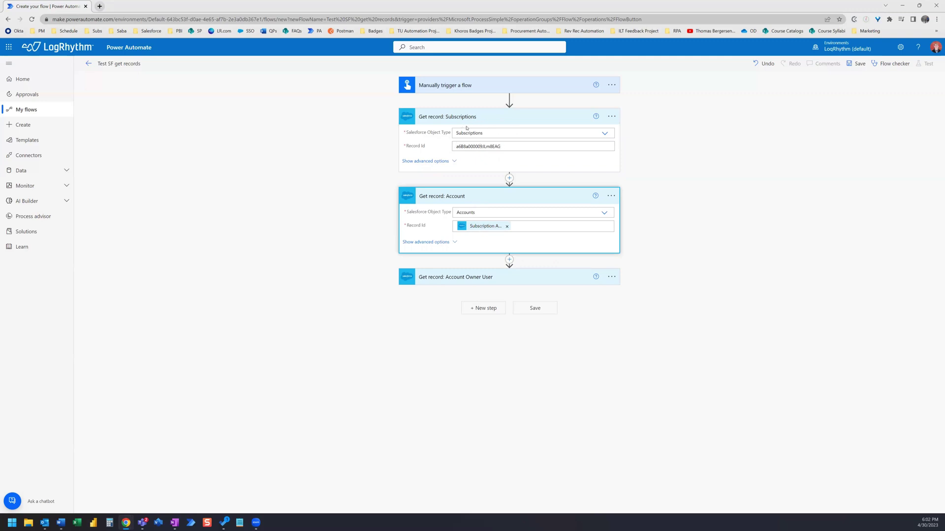
{"action": "left_click", "coordinate": [475, 280]}
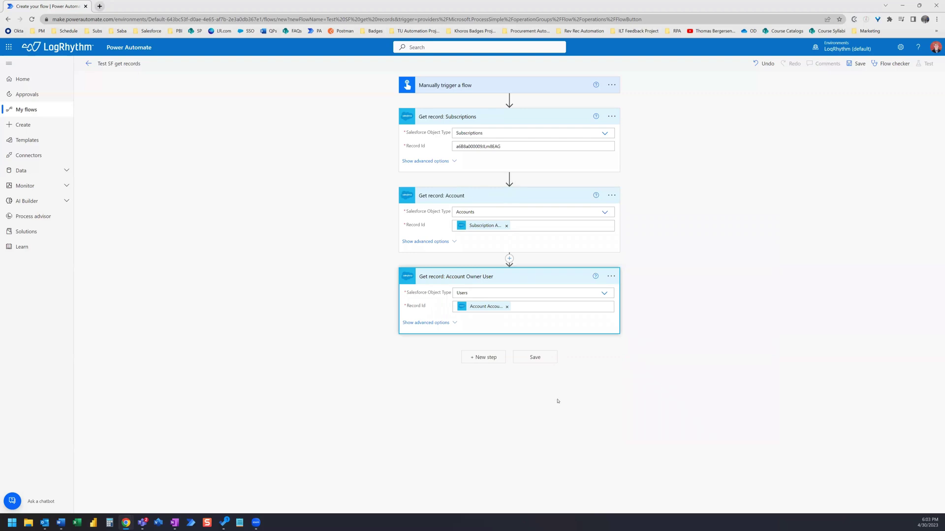
Add a new step at the end of the flow and search operations for 'email'.
{"action": "left_click", "coordinate": [483, 358]}
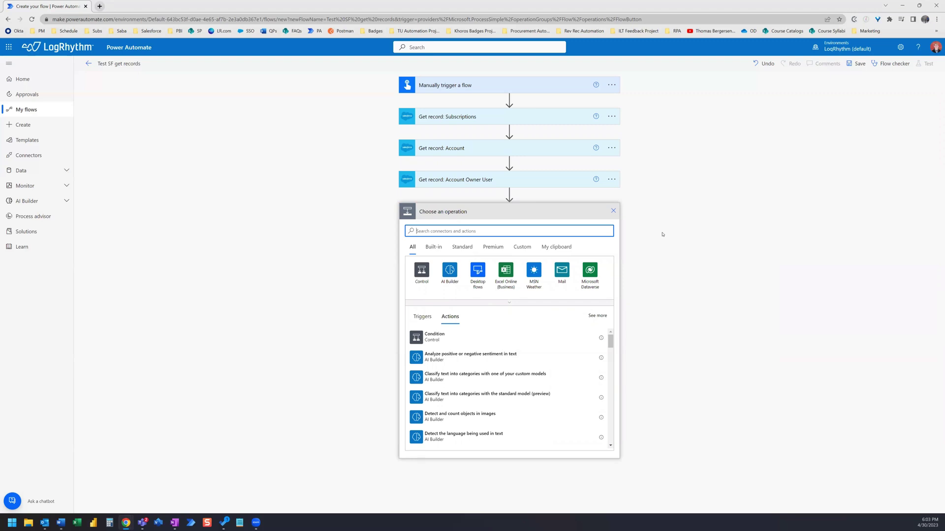
{"action": "type", "text": "email"}
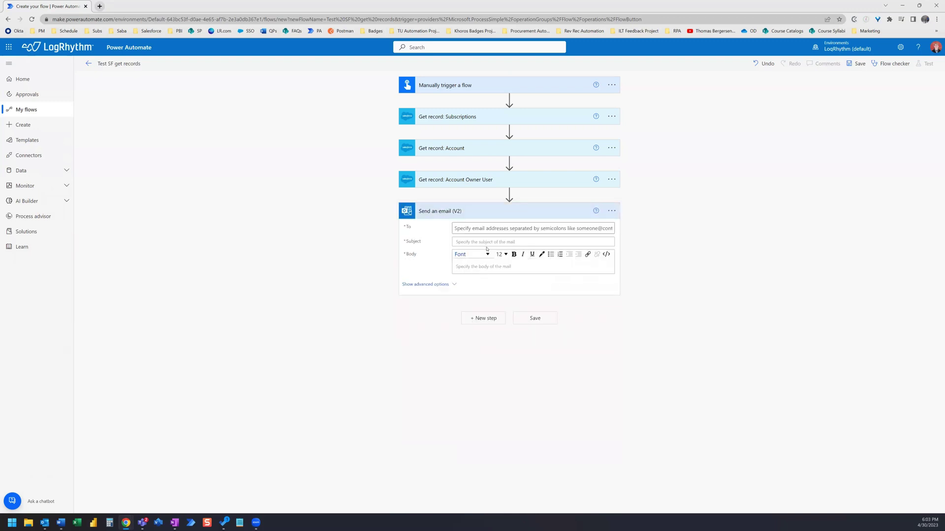
Open the Subject field's dynamic content and browse the Account Owner User fields.
{"action": "left_click", "coordinate": [491, 242]}
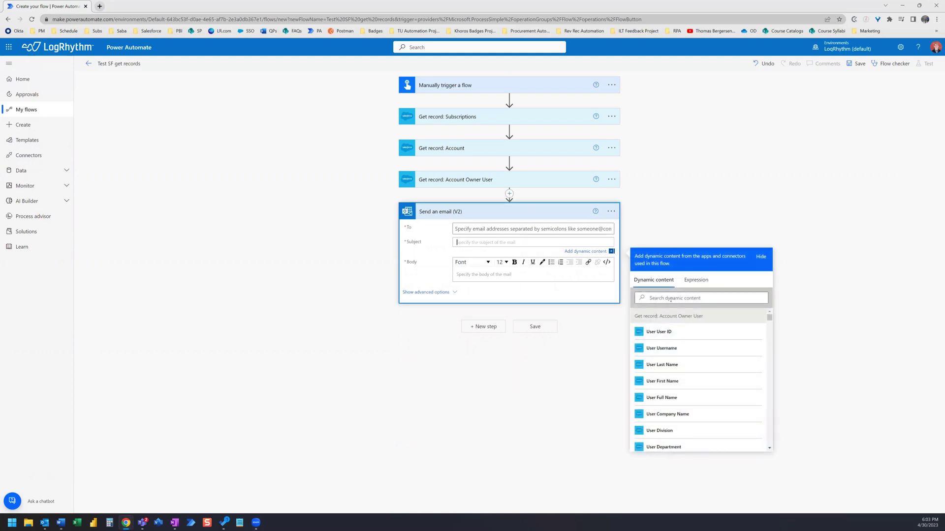
{"action": "scroll", "coordinate": [729, 373], "scroll_direction": "down", "scroll_amount": 1}
{"action": "scroll", "coordinate": [730, 373], "scroll_direction": "up", "scroll_amount": 1}
{"action": "left_click_drag", "start_coordinate": [770, 317], "coordinate": [770, 442]}
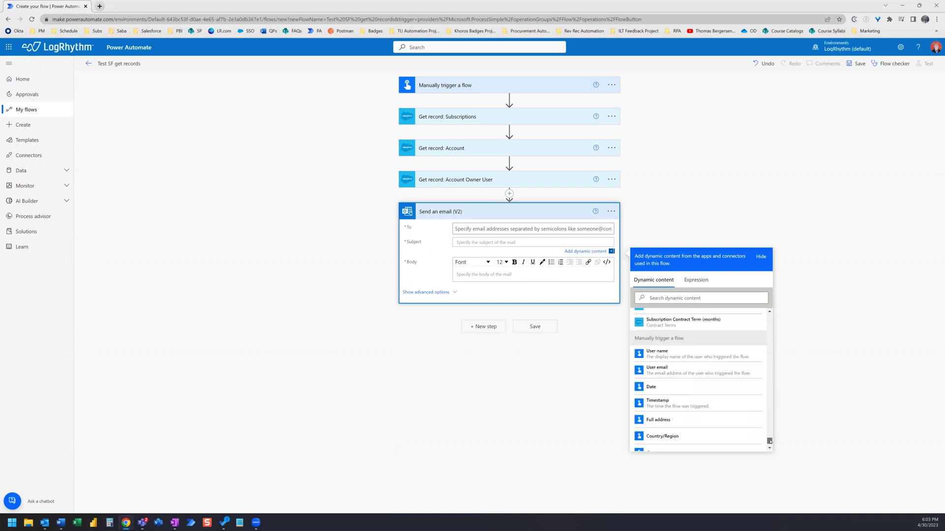